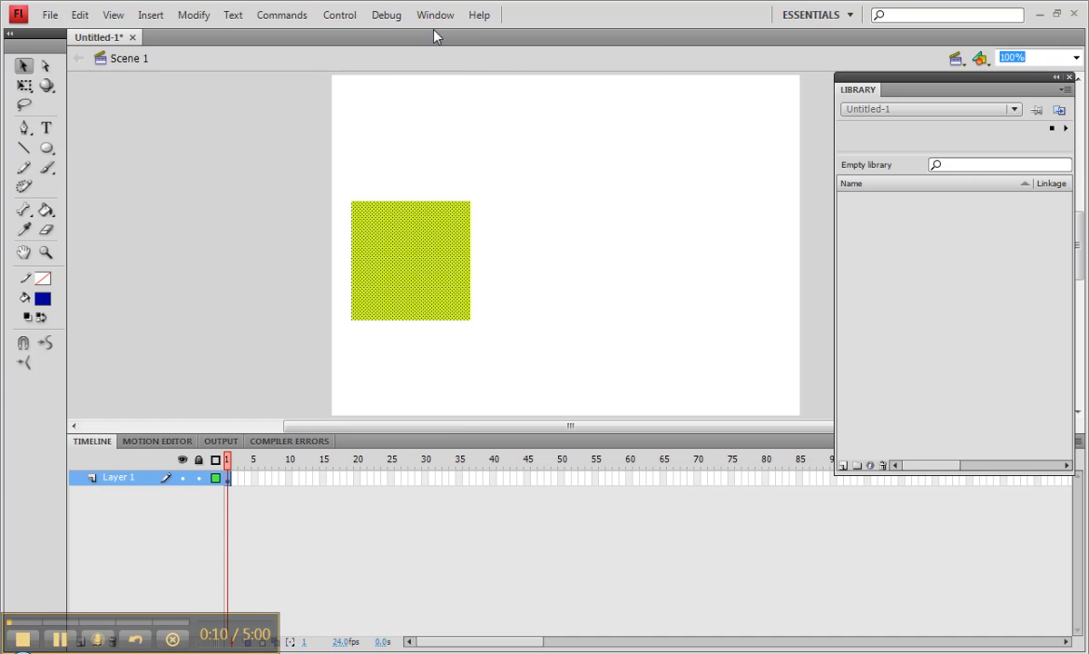
# Display the properties of the yellow-green square and deselect it on the stage.
pyautogui.click(436, 14)
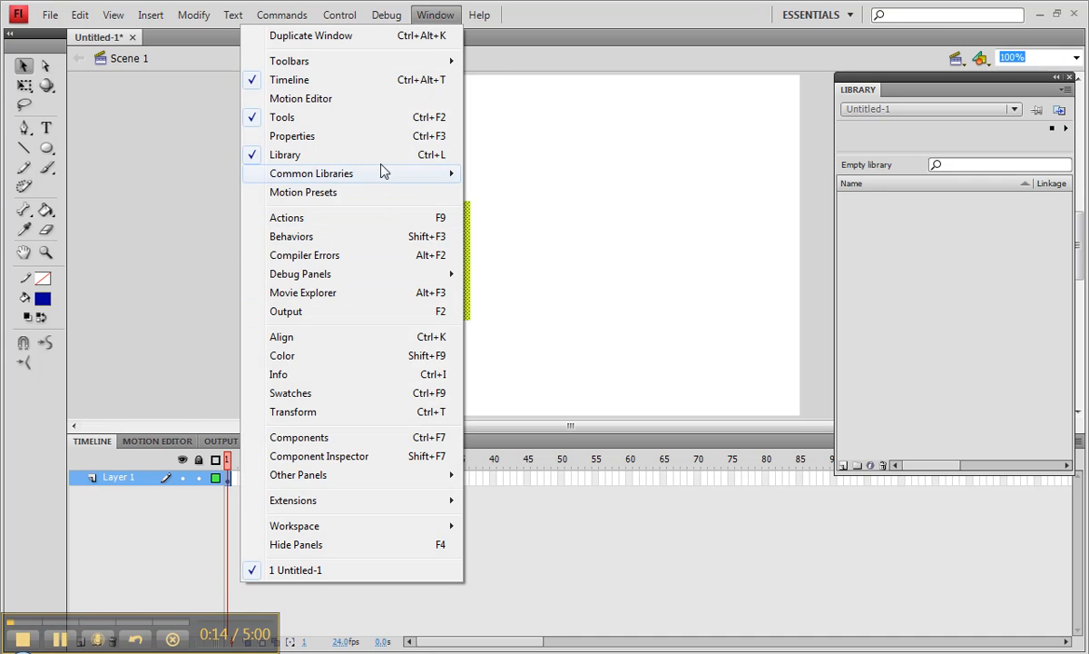
pyautogui.click(377, 136)
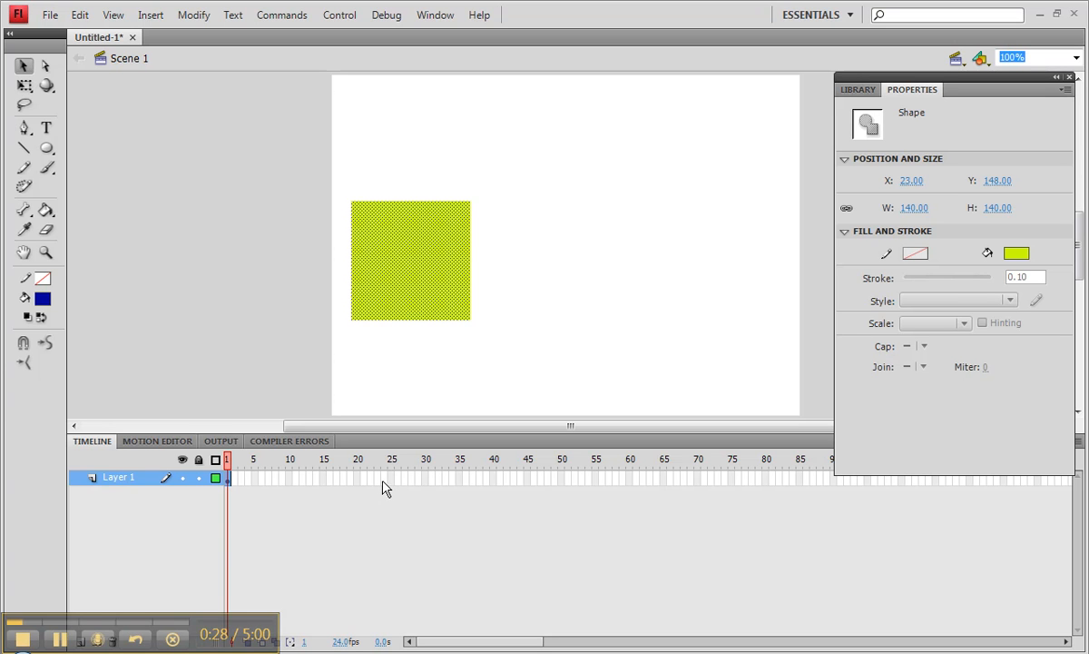
pyautogui.click(464, 337)
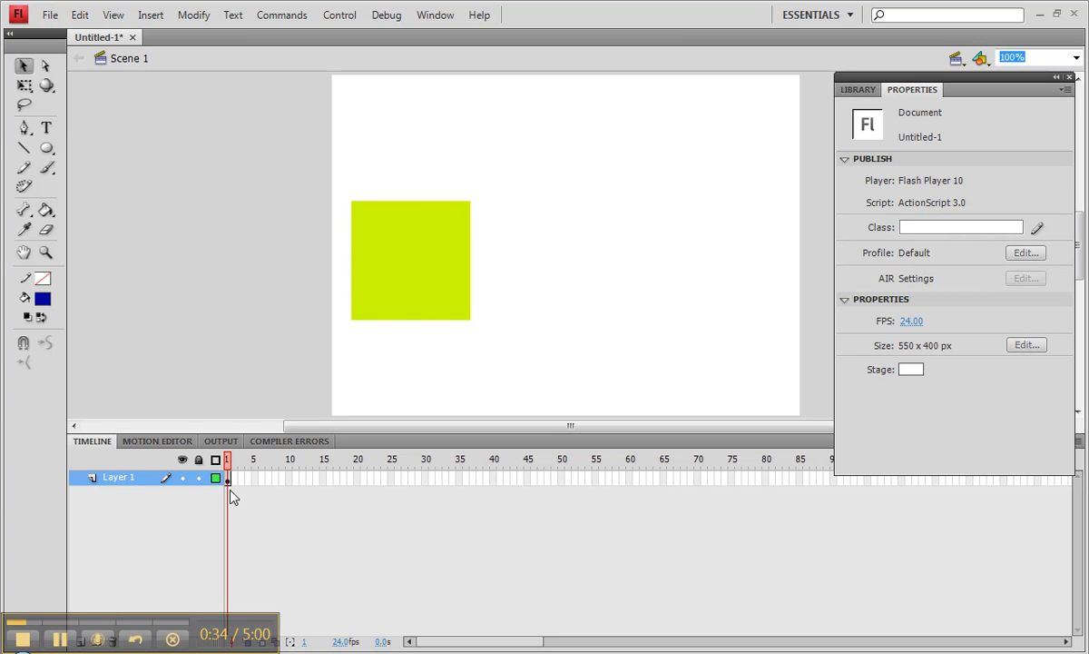
# Insert a blank keyframe at frame 24 and draw a blue circle without a stroke over the square's location.
pyautogui.rightClick(384, 482)
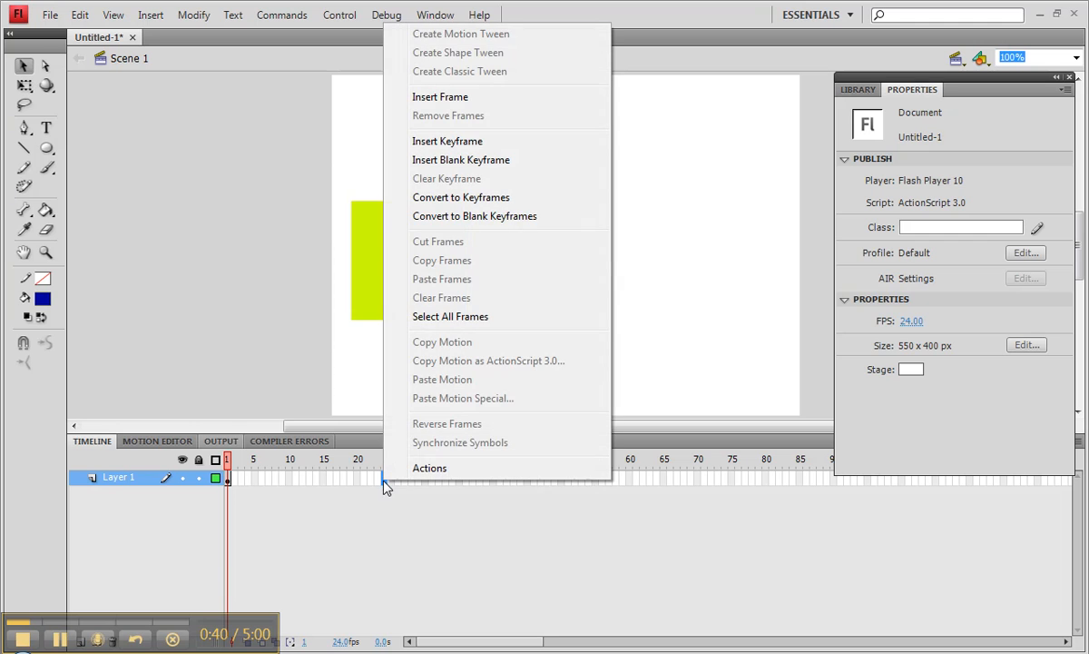
pyautogui.click(444, 161)
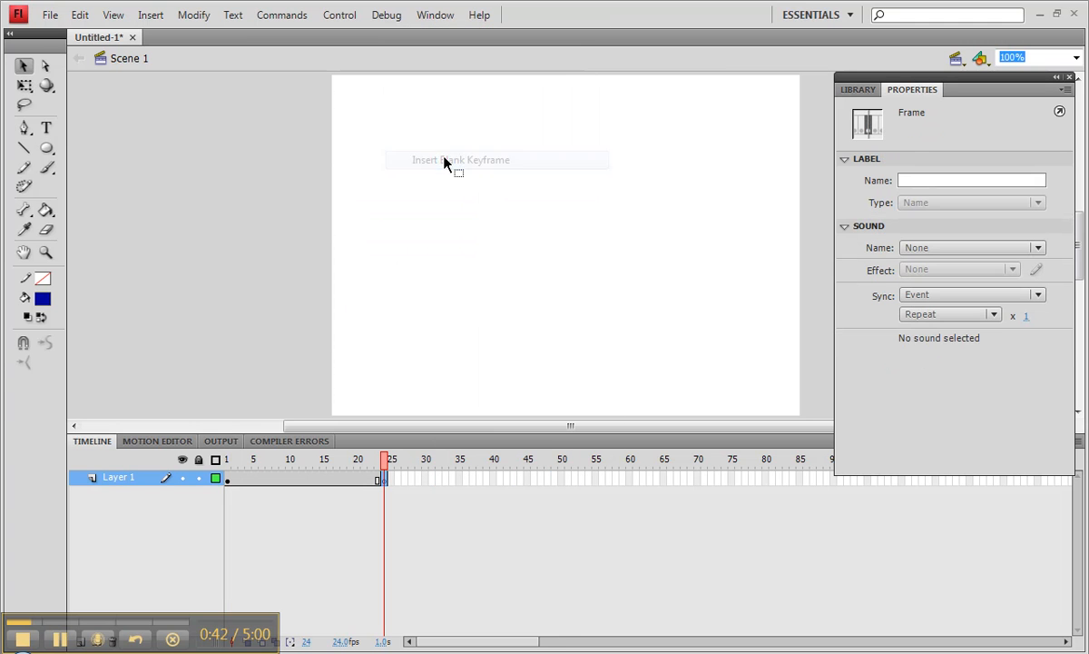
pyautogui.click(47, 146)
pyautogui.moveTo(384, 209); pyautogui.dragTo(479, 319)
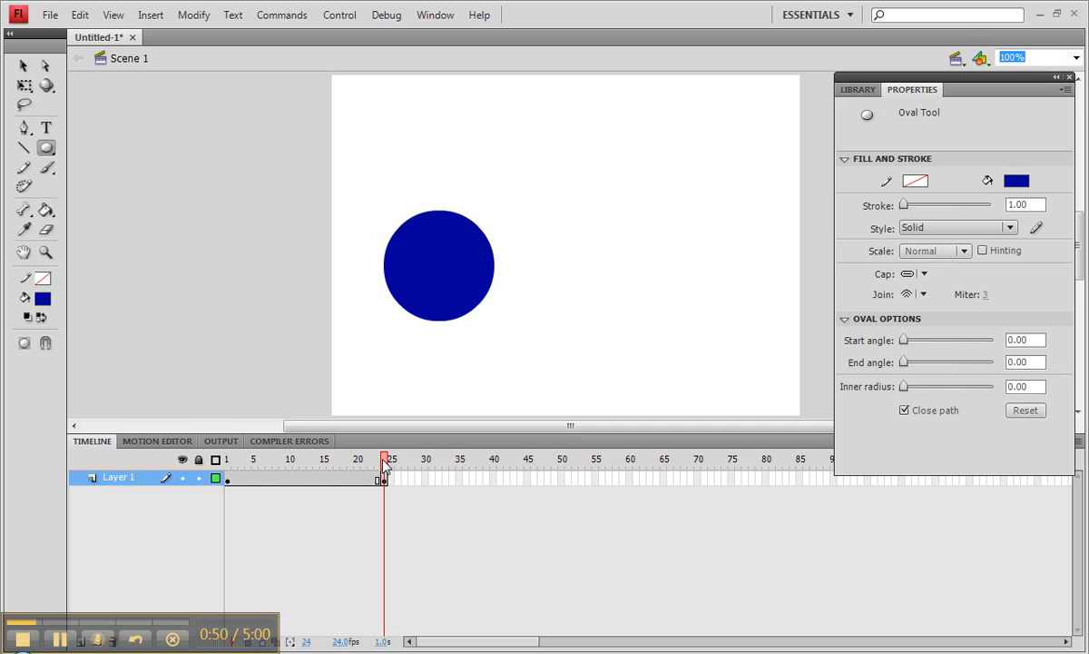
# Create a shape tween from the square at frame 1 to the circle at frame 24 and scrub through it.
pyautogui.moveTo(384, 461); pyautogui.dragTo(228, 485)
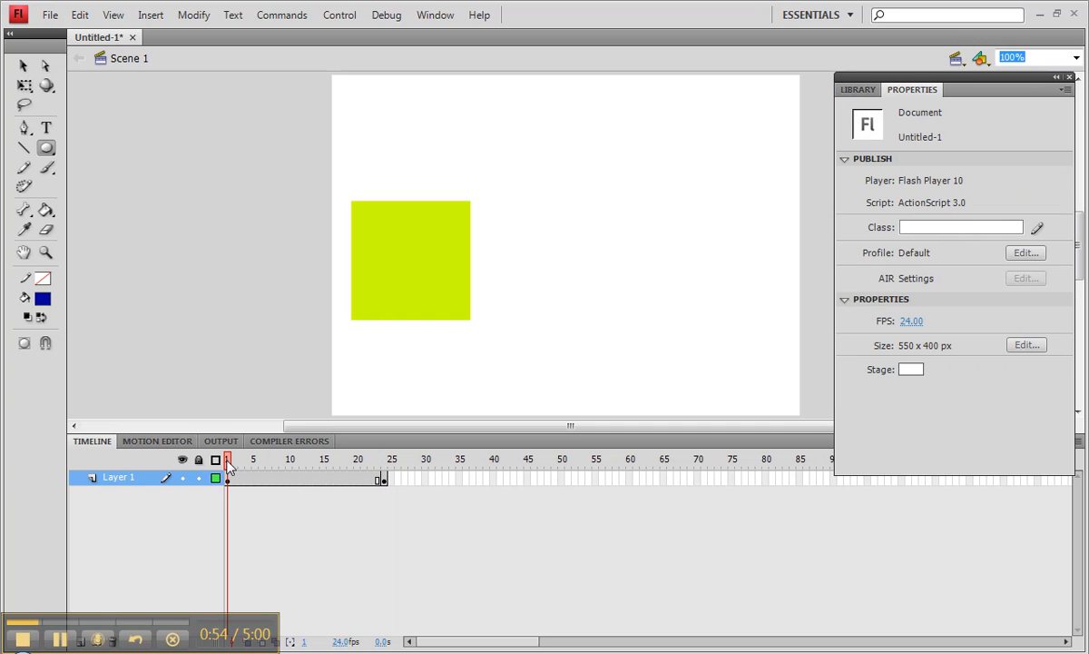
pyautogui.rightClick(291, 478)
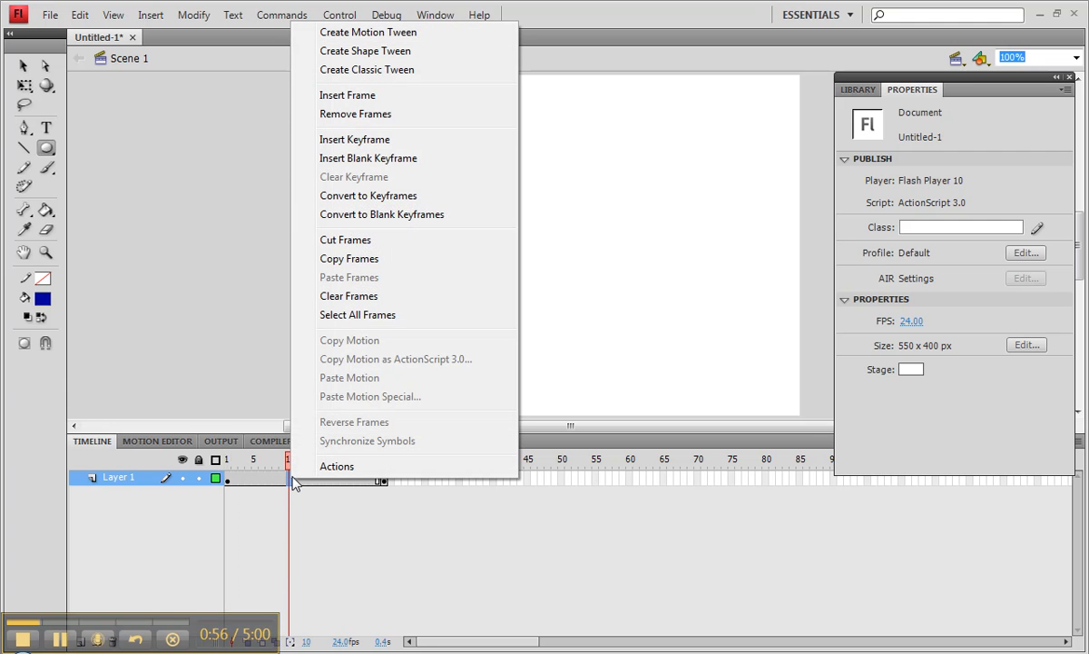
pyautogui.click(362, 52)
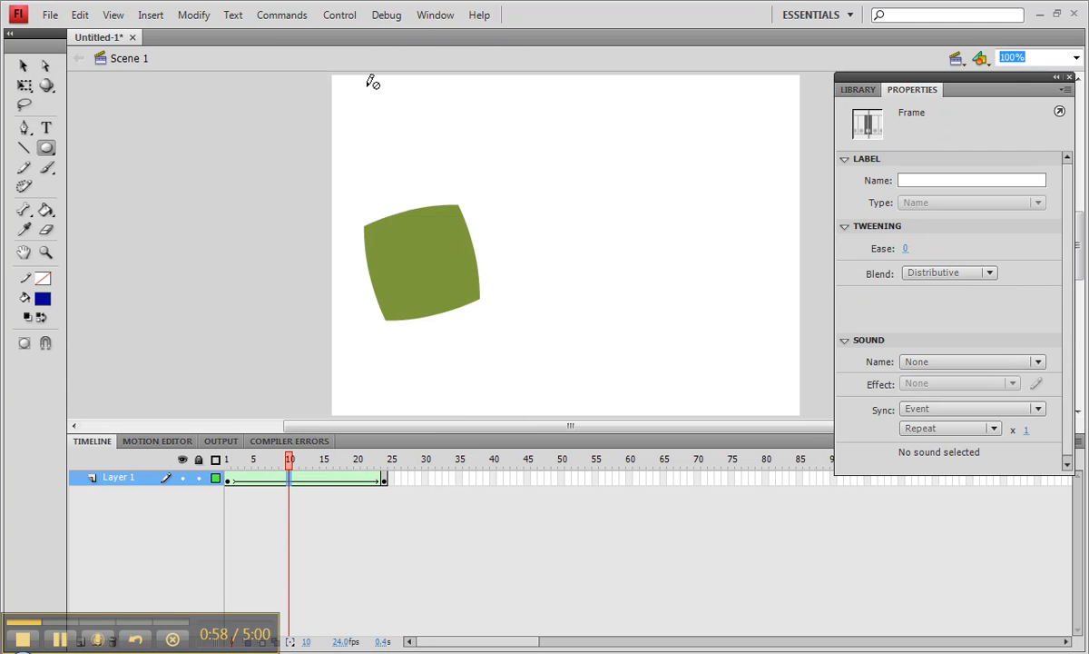
pyautogui.moveTo(292, 463); pyautogui.dragTo(170, 463)
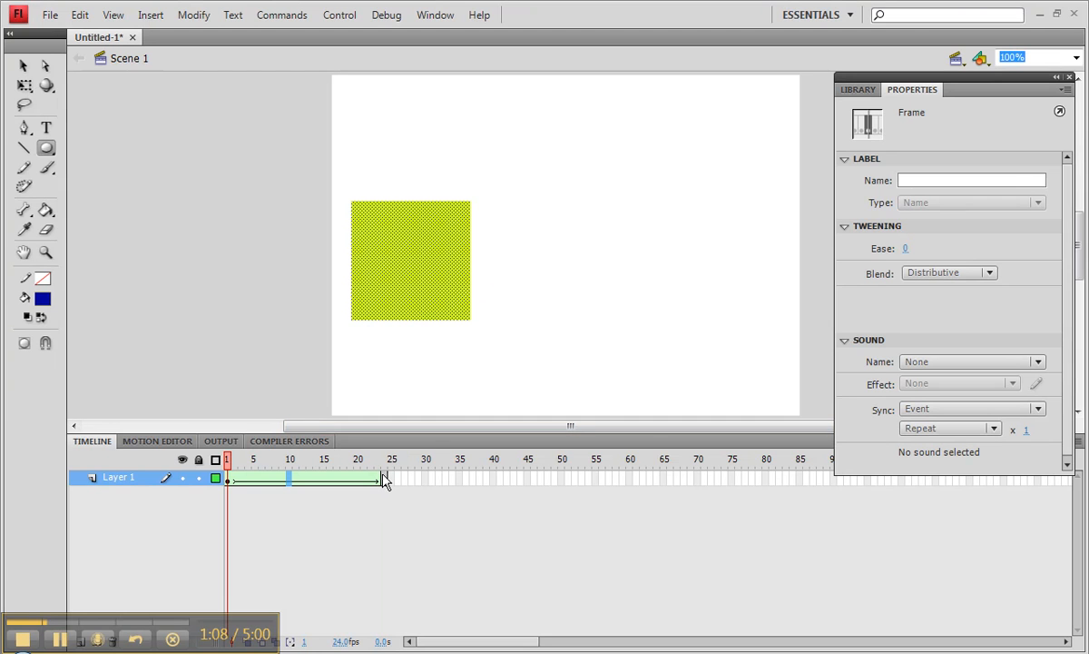
# Clear the circle's keyframe at frame 24 and insert a blank keyframe in its place.
pyautogui.rightClick(384, 479)
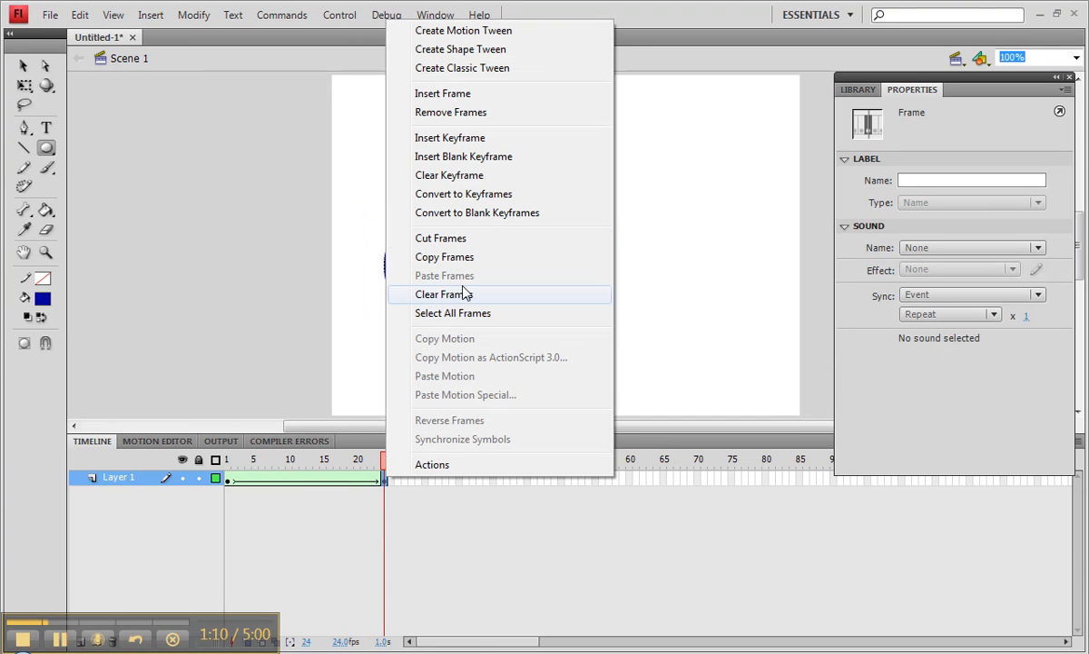
pyautogui.click(445, 175)
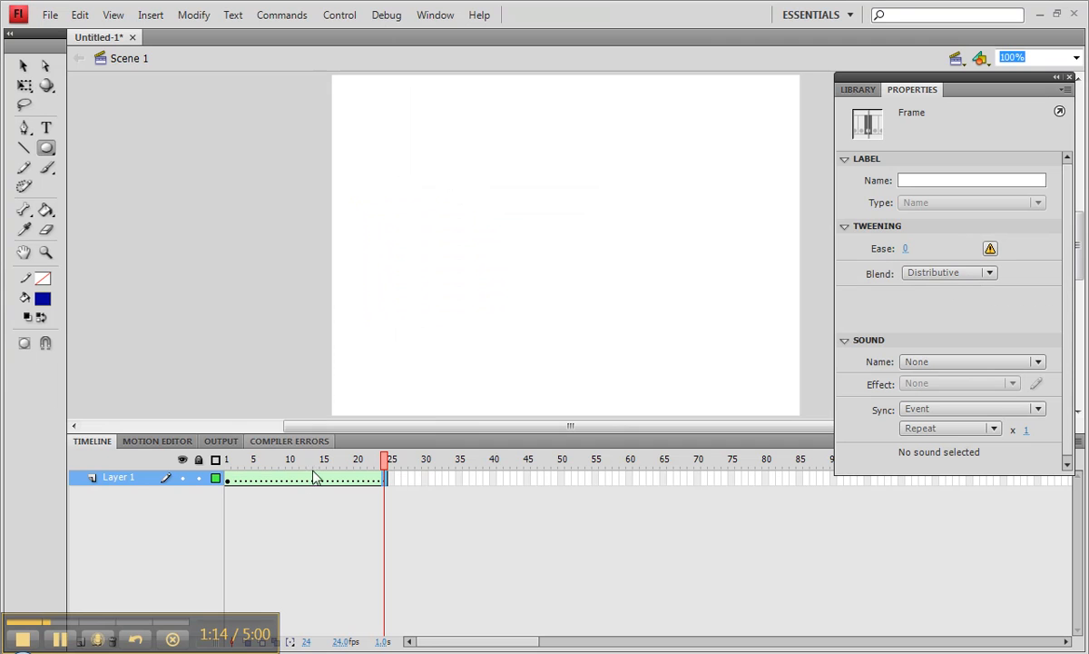
pyautogui.click(48, 128)
pyautogui.click(47, 129)
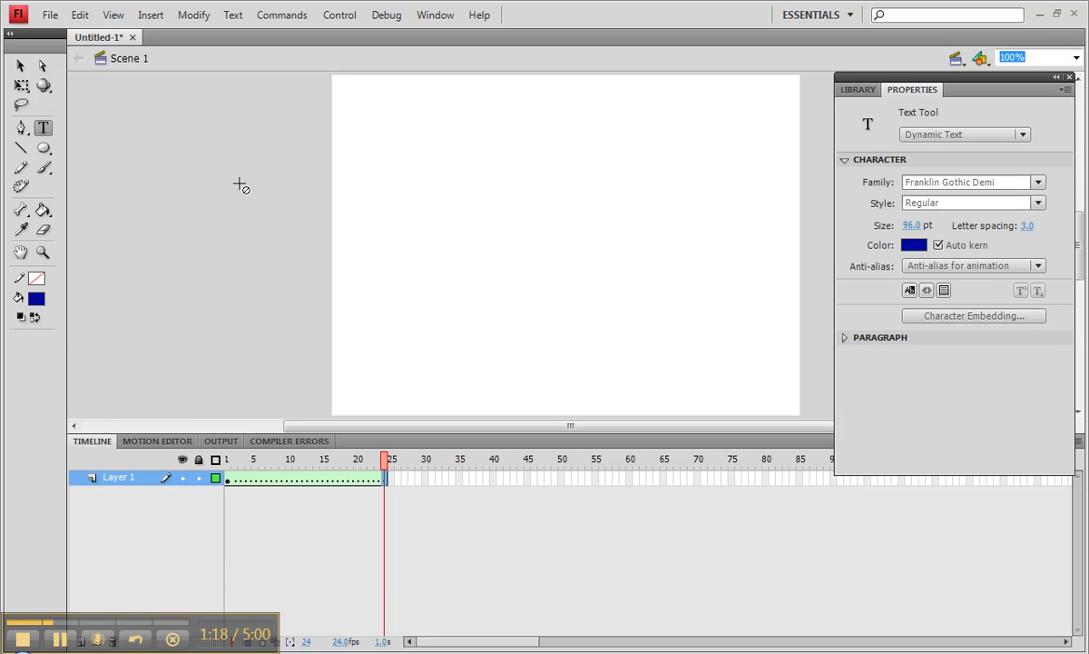
pyautogui.rightClick(388, 486)
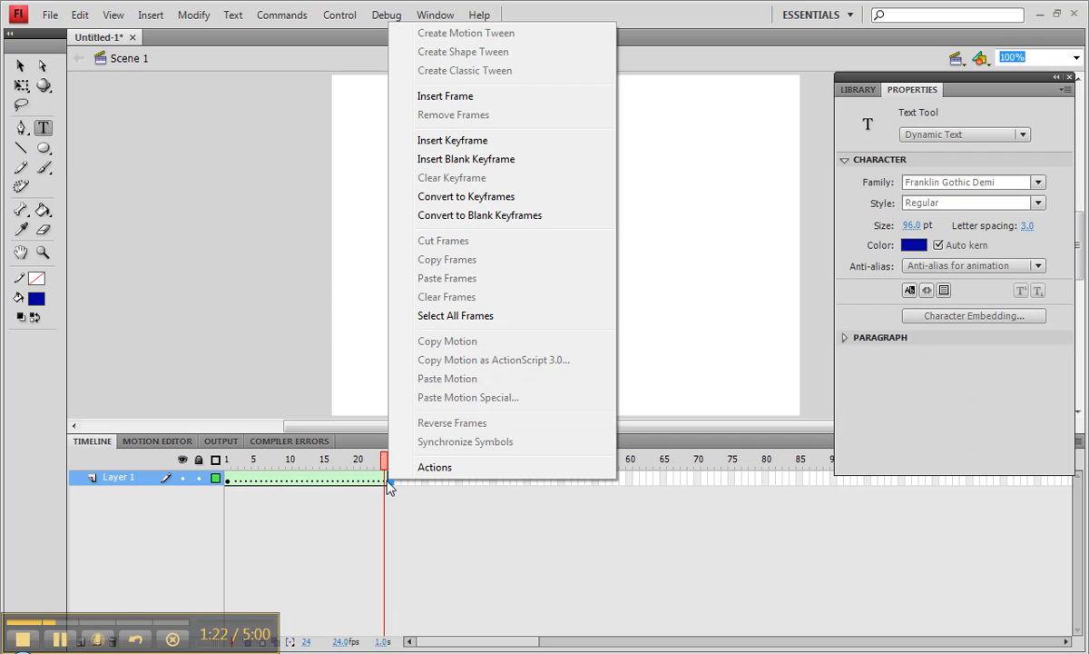
pyautogui.rightClick(386, 484)
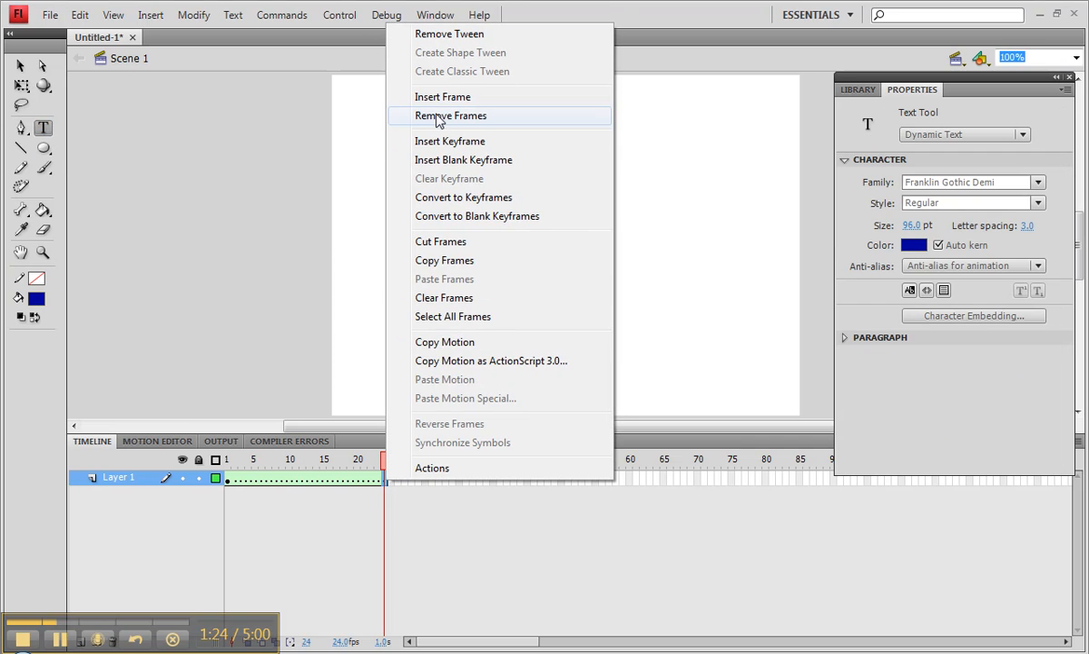
pyautogui.click(423, 160)
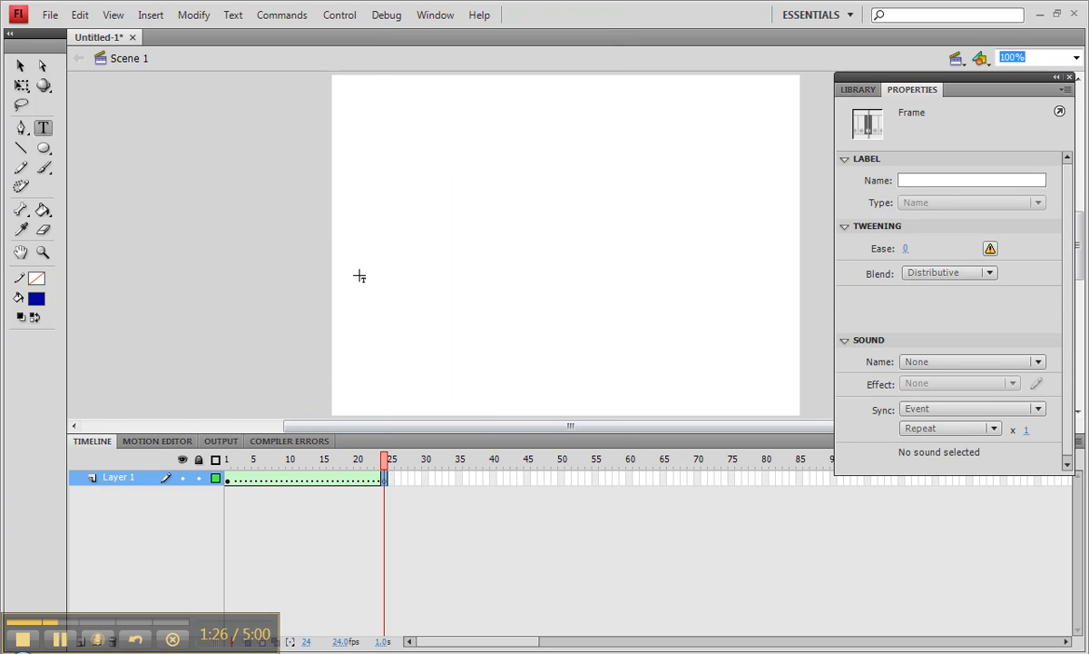
# Add the text letter "W" at frame 24 and move it to about X 77, Y 181.
pyautogui.click(387, 202)
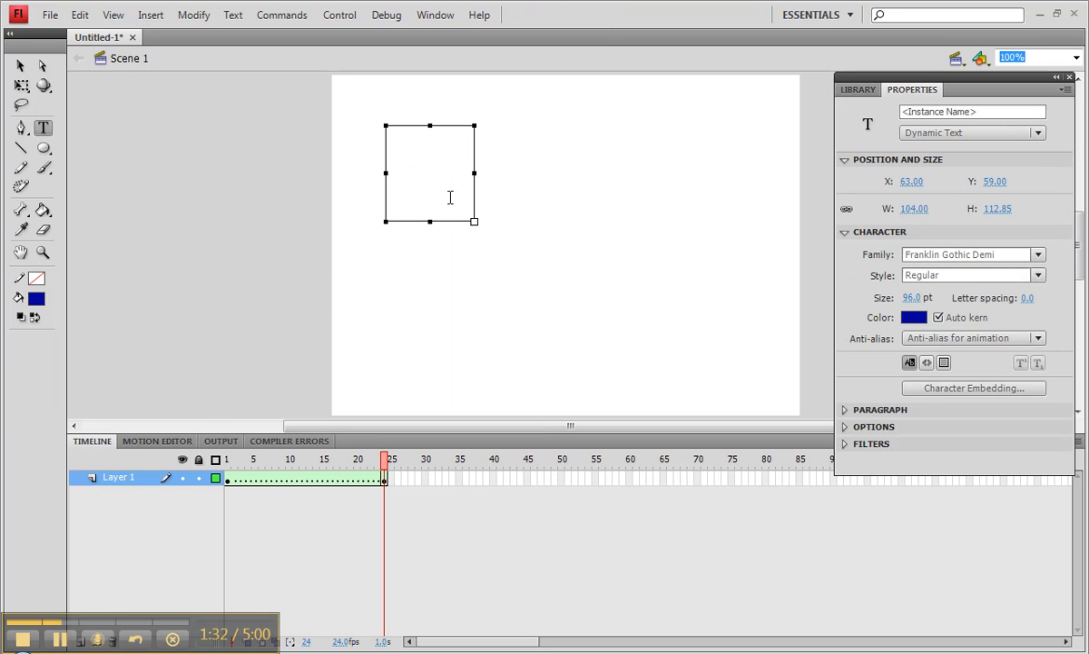
pyautogui.write('W')
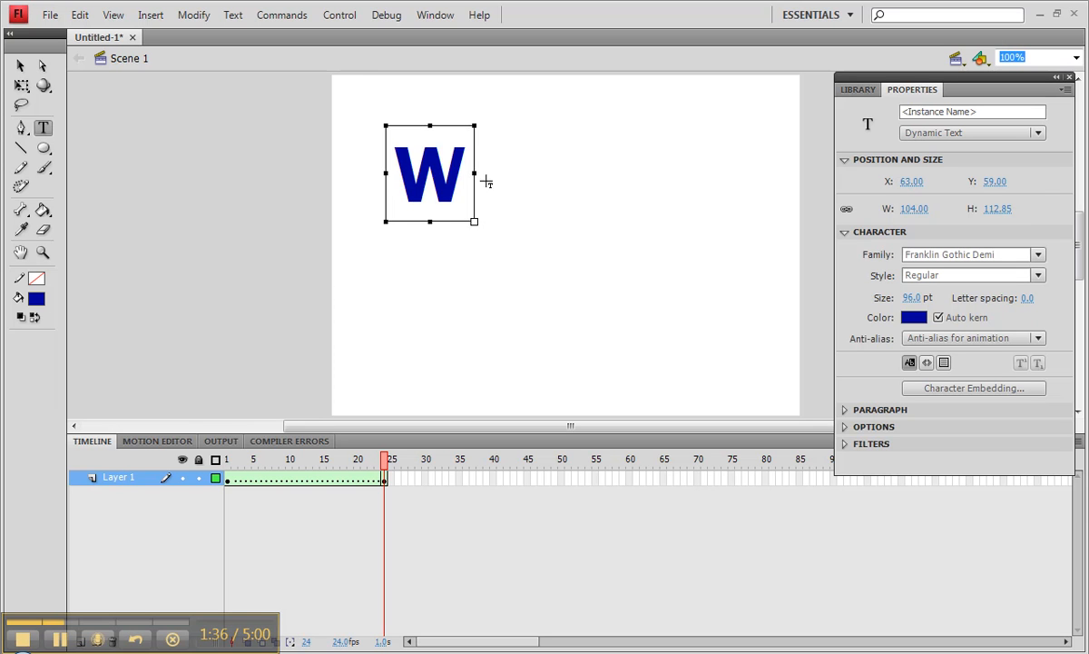
pyautogui.click(20, 65)
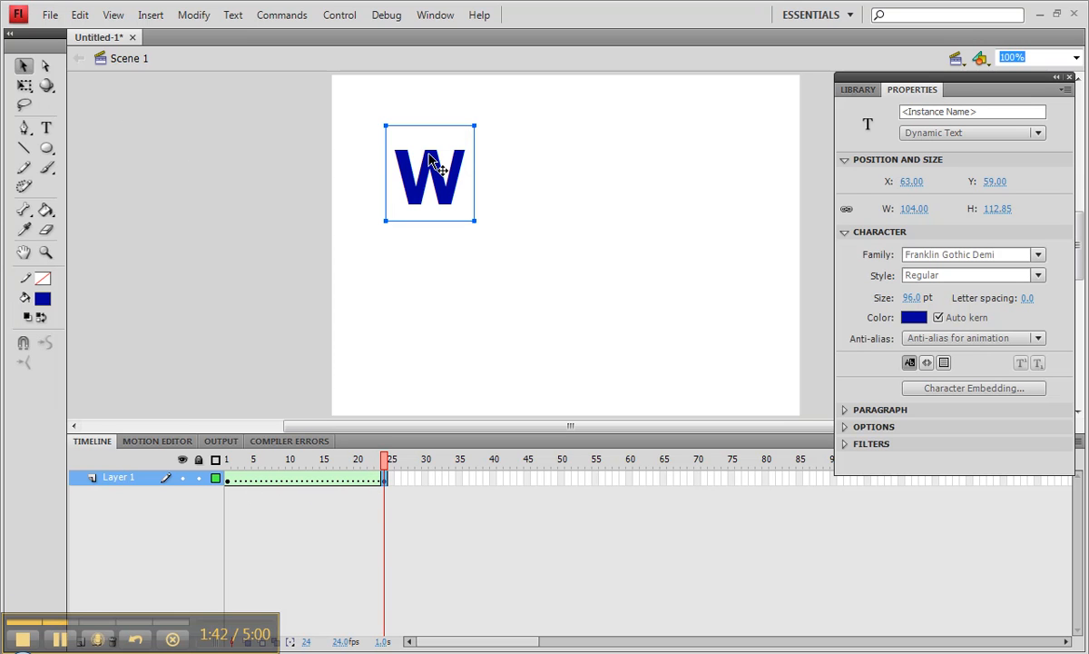
pyautogui.moveTo(429, 159); pyautogui.dragTo(442, 264)
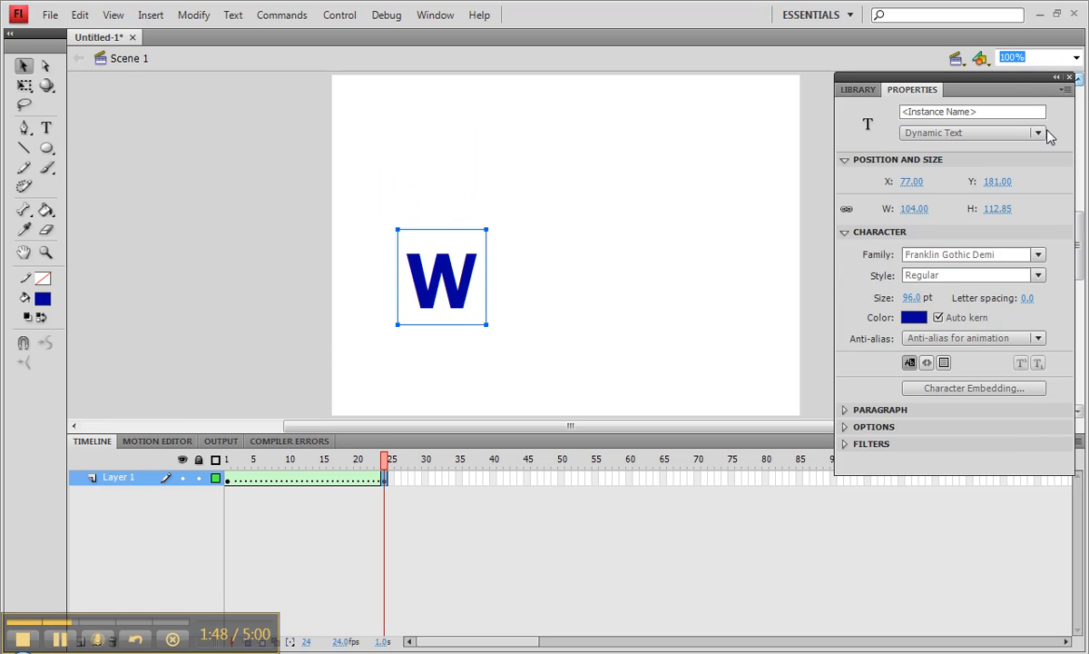
# Break the letter W apart into a shape and scrub through the tween up to frame 24.
pyautogui.rightClick(445, 277)
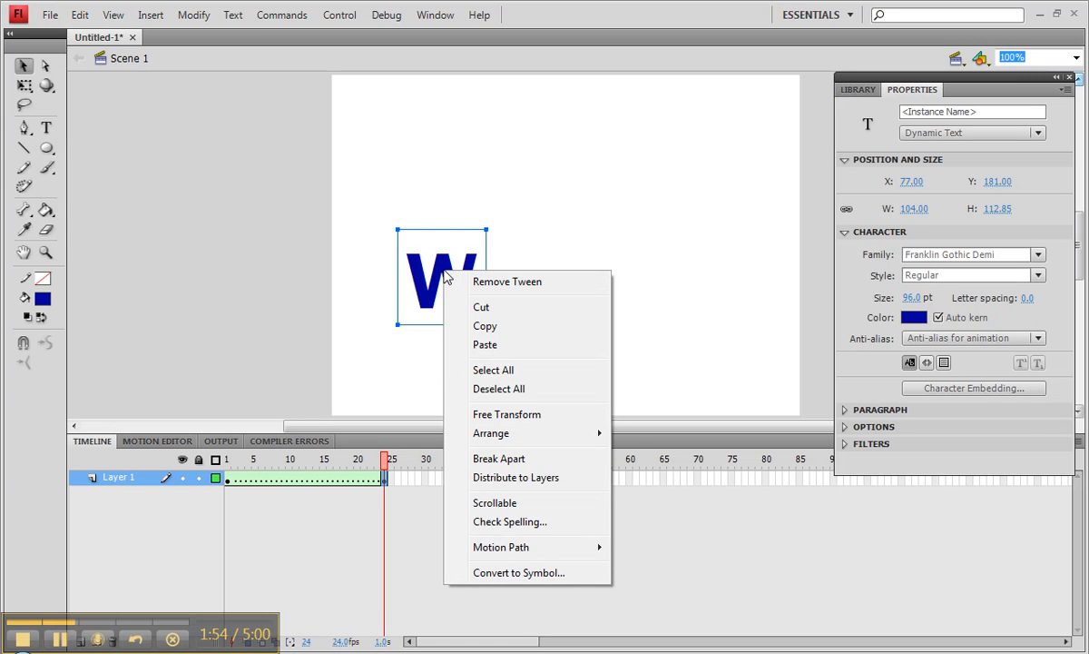
pyautogui.click(497, 459)
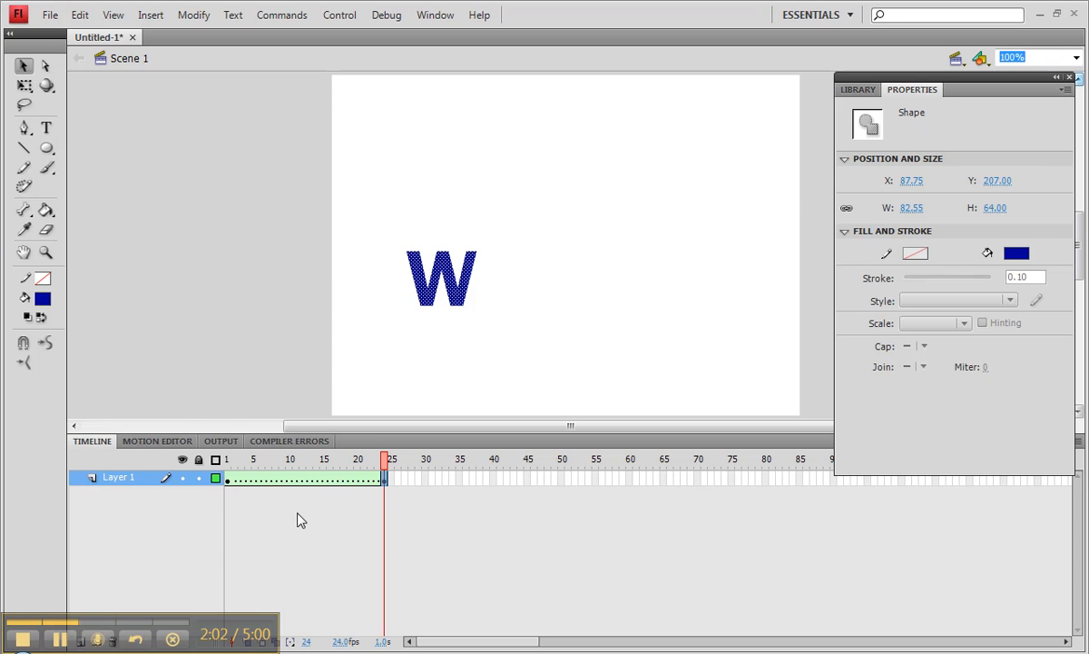
pyautogui.click(343, 480)
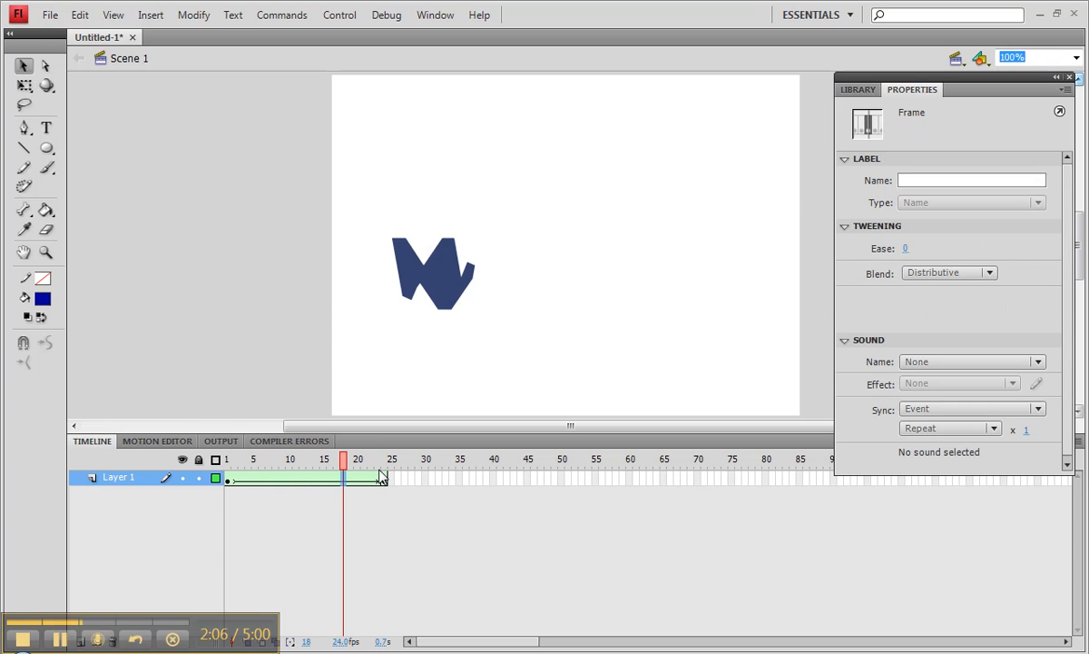
pyautogui.moveTo(345, 465); pyautogui.dragTo(383, 490)
pyautogui.click(384, 480)
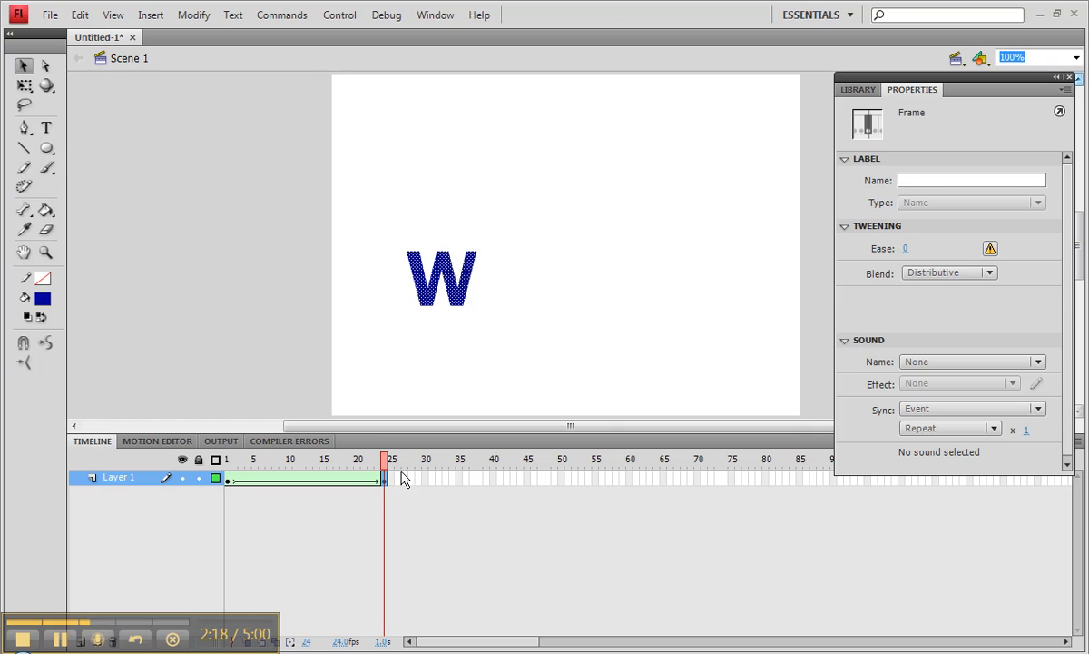
# Clear the letter W's keyframe at frame 24 and insert a new blank keyframe there.
pyautogui.rightClick(383, 481)
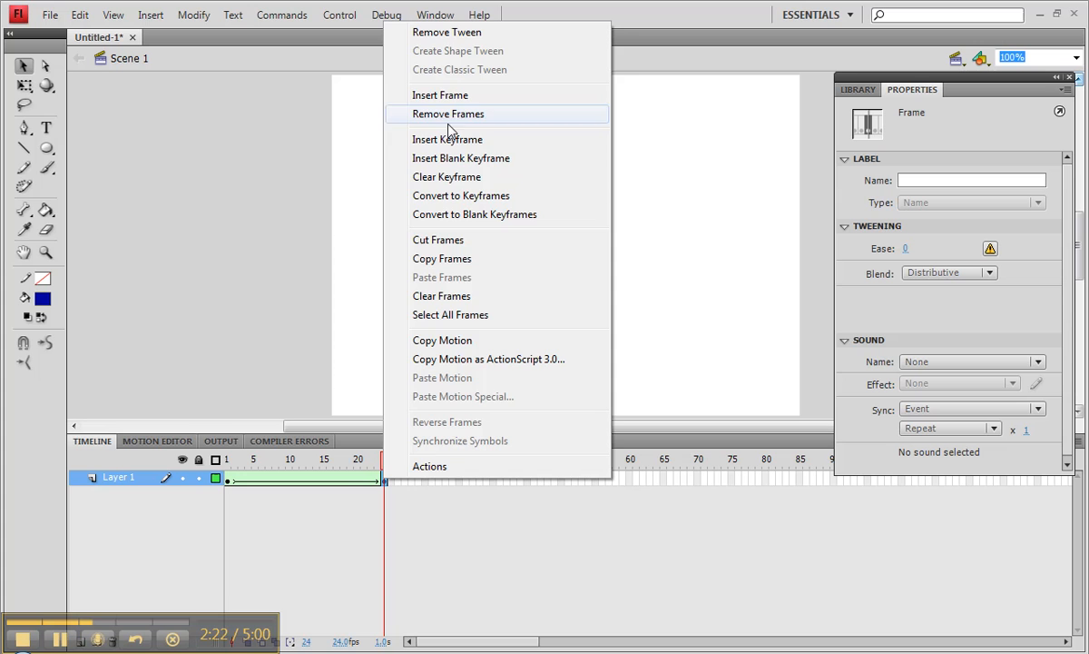
pyautogui.click(448, 178)
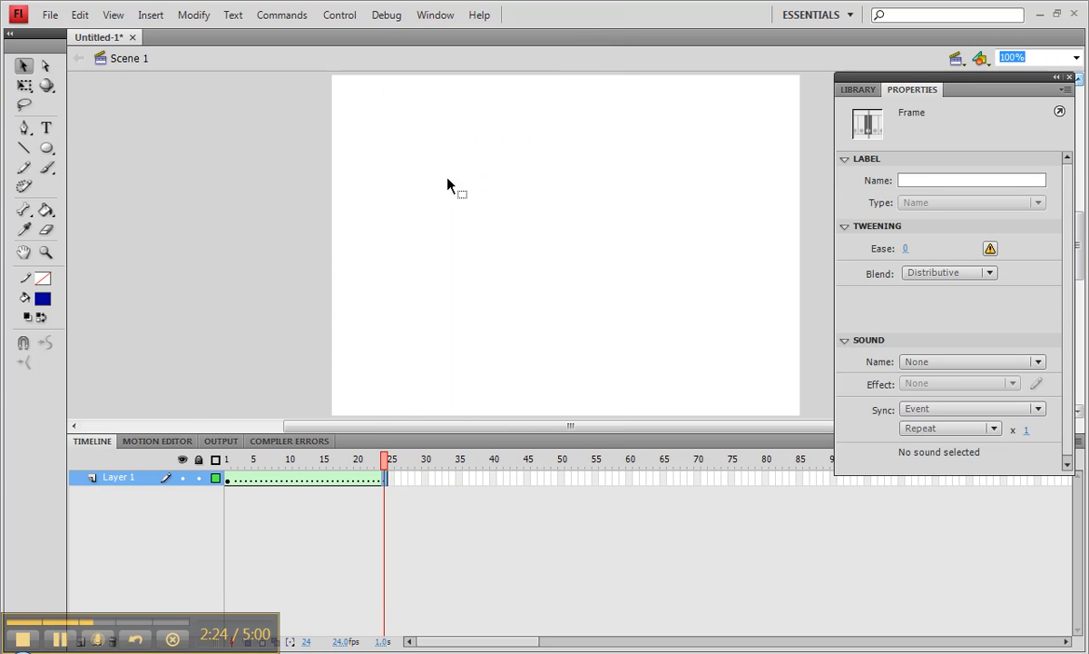
pyautogui.rightClick(385, 476)
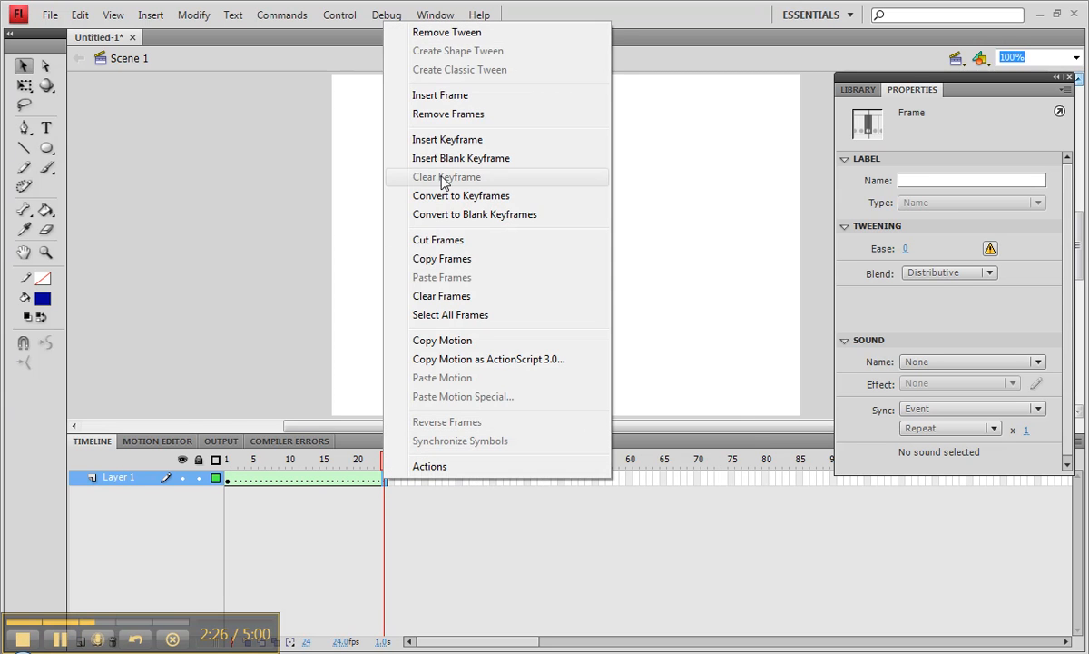
pyautogui.click(446, 158)
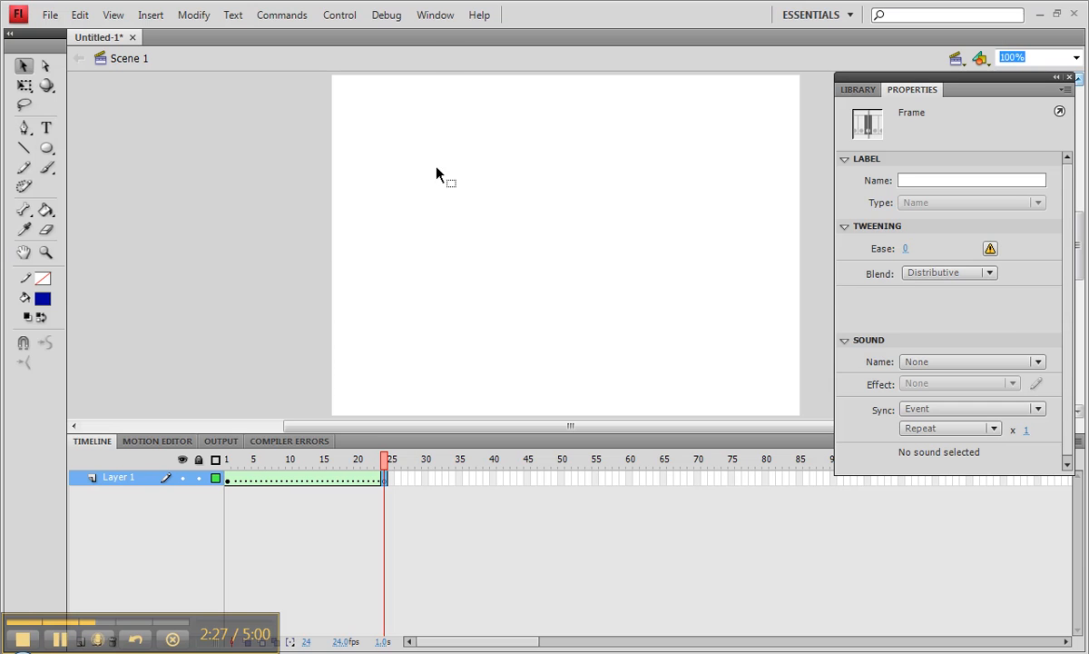
# Add the text letter "A" at frame 24 and move it to about X 83, Y 181.
pyautogui.click(47, 129)
pyautogui.click(410, 210)
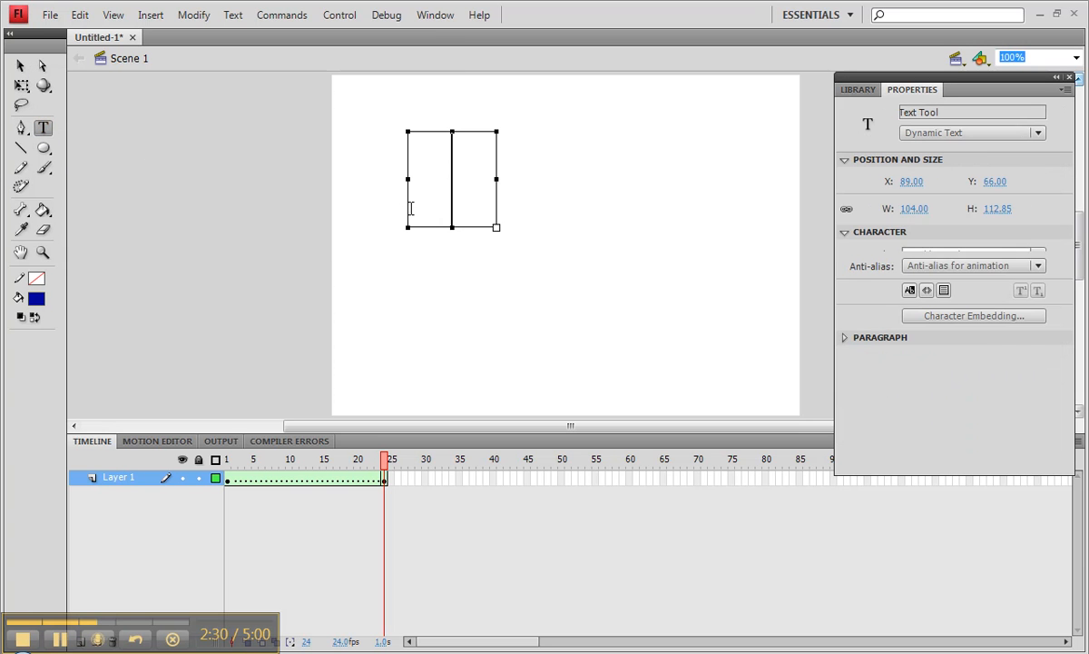
pyautogui.write('A')
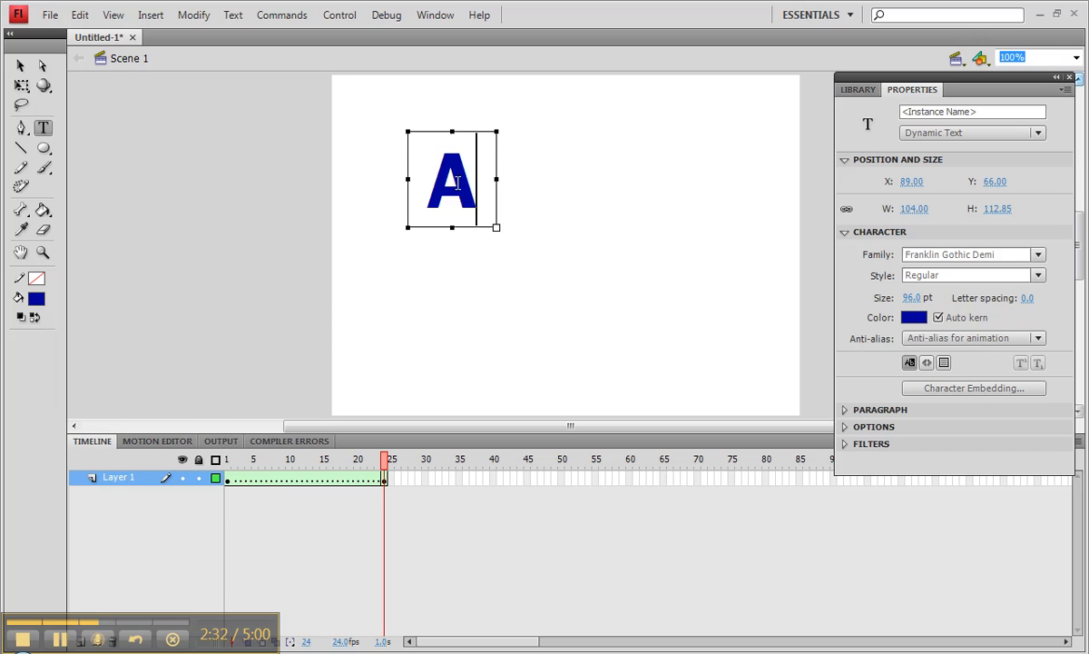
pyautogui.click(20, 65)
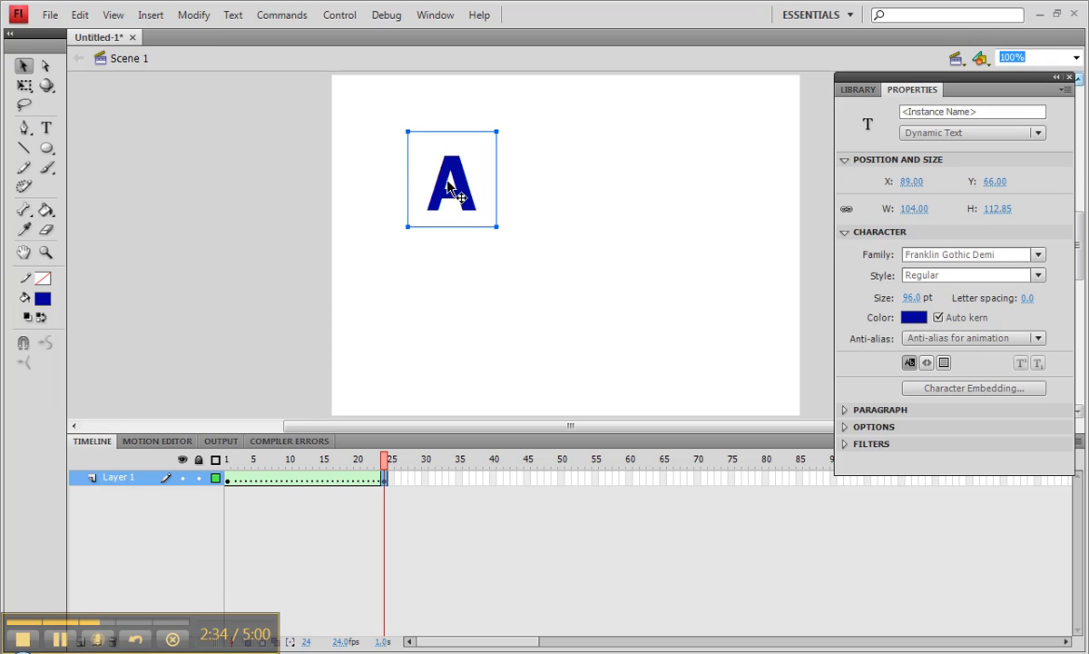
pyautogui.moveTo(462, 175); pyautogui.dragTo(457, 280)
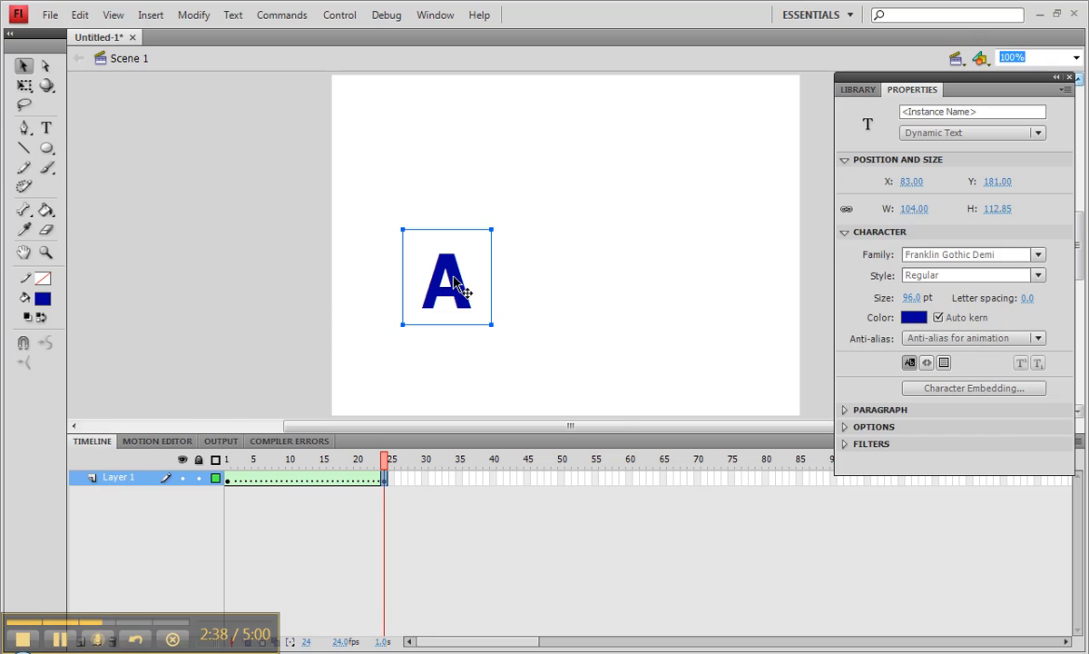
# Break the letter A apart into a shape and scrub through the square-to-letter tween up to frame 24.
pyautogui.rightClick(455, 284)
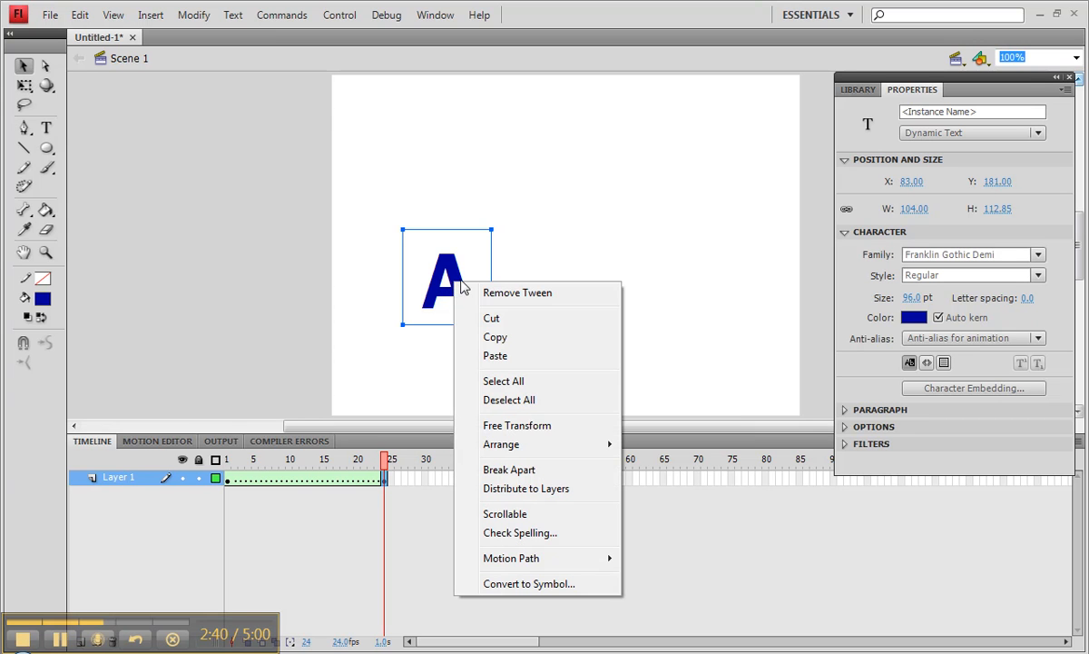
pyautogui.click(520, 470)
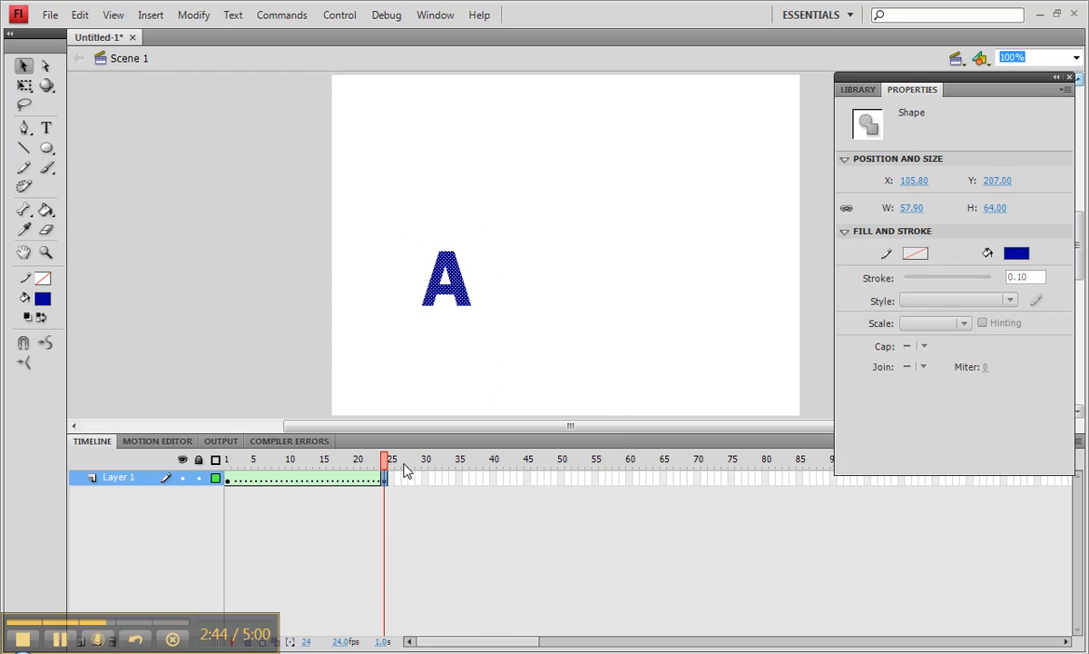
pyautogui.click(350, 479)
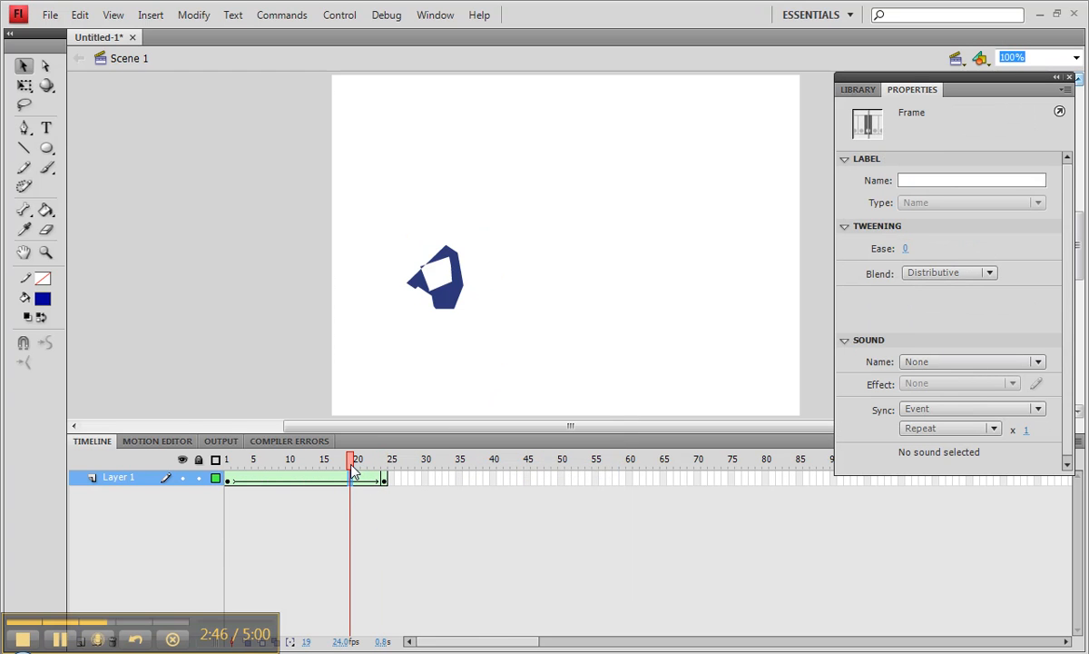
pyautogui.moveTo(353, 459); pyautogui.dragTo(393, 474)
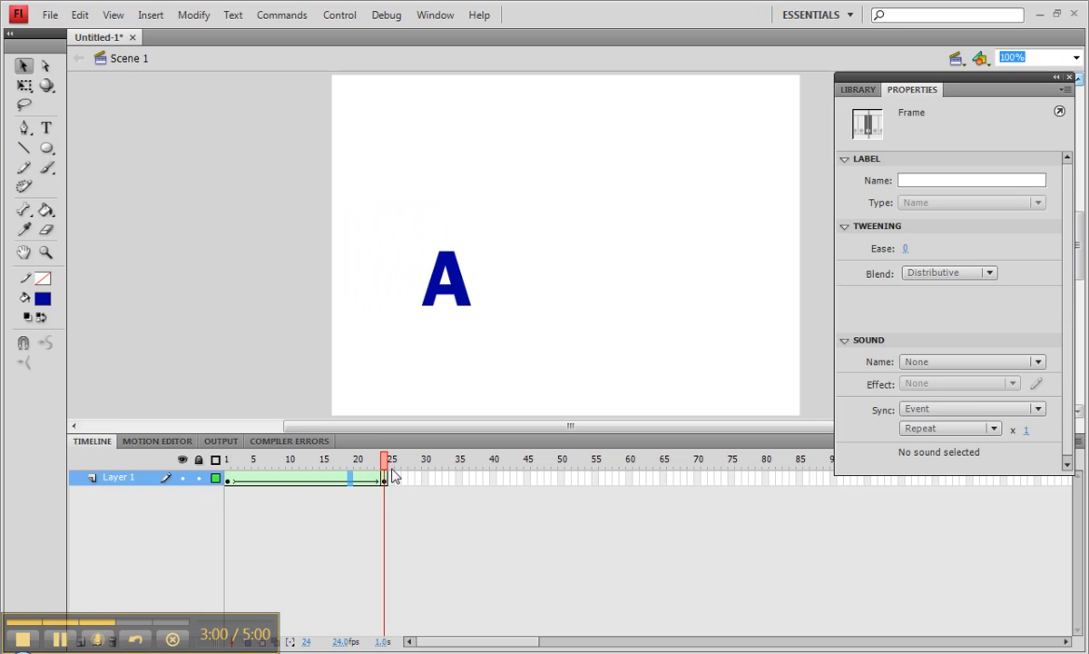